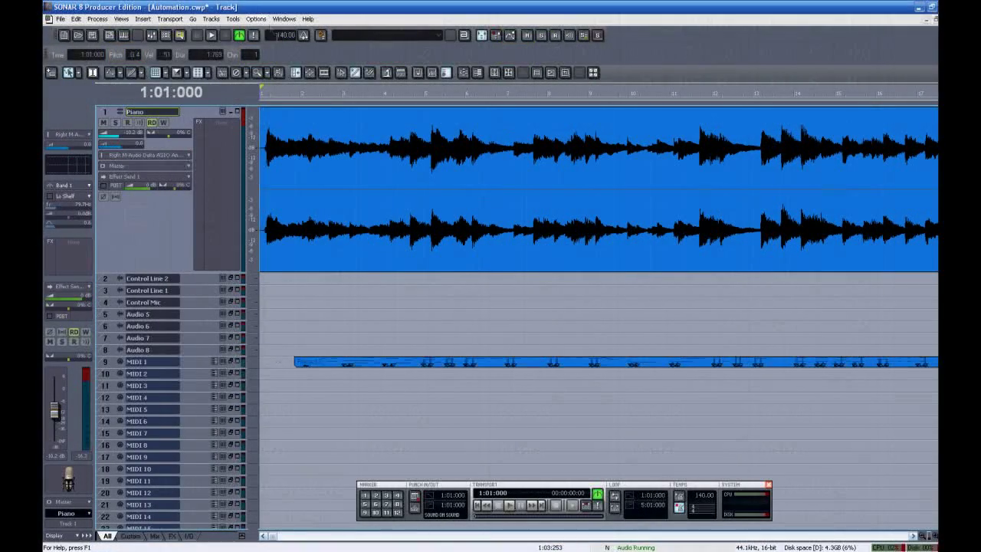
Start project playback and bring up the Piano clip's context menu
key(space)
right_click(298, 148)
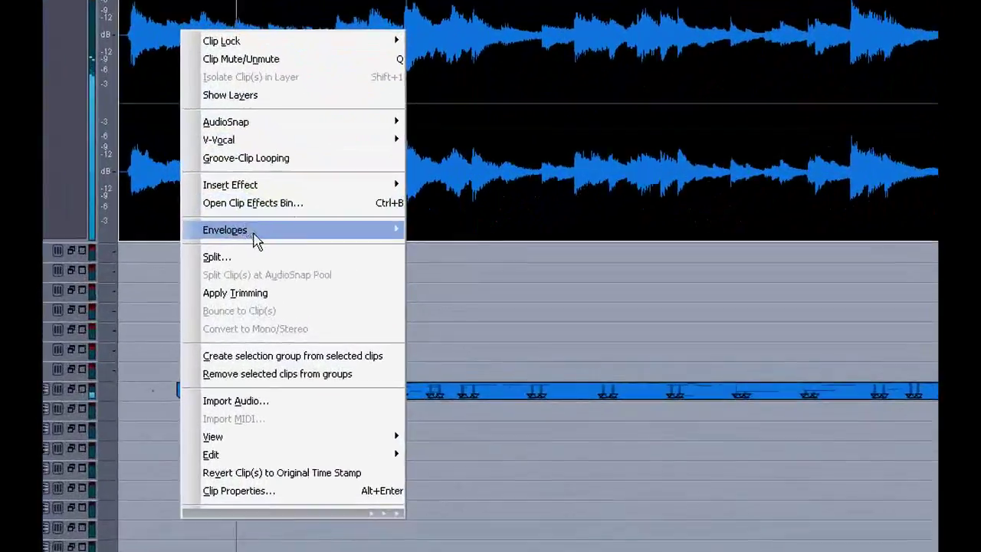
Add a Piano volume envelope, lower it, and shape a fade-out around bars 9–10
mouse_move(254, 235)
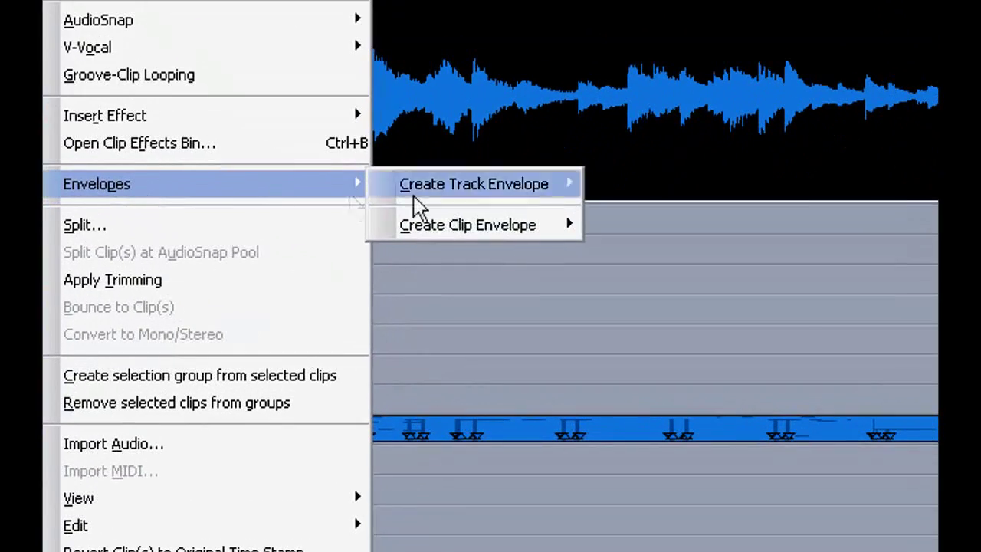
mouse_move(447, 236)
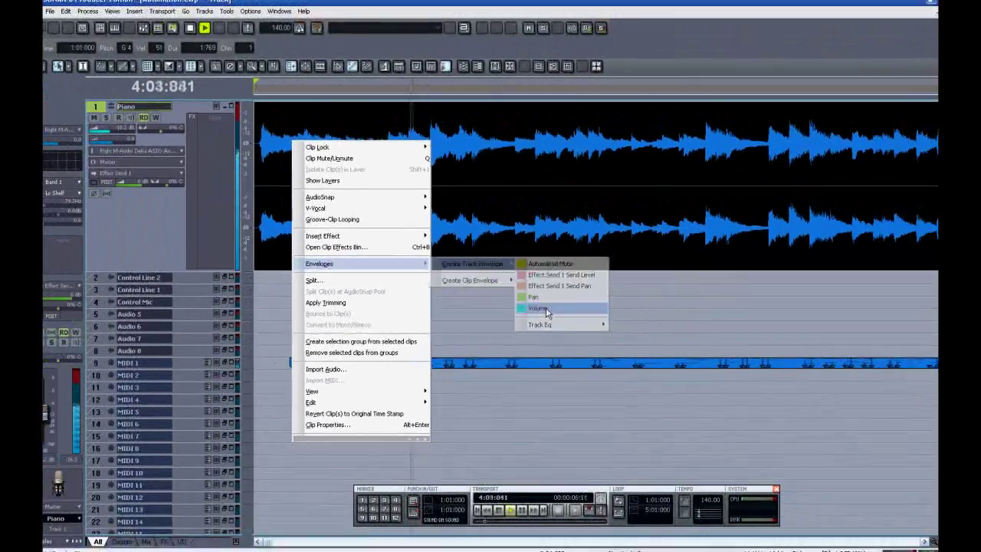
click(634, 293)
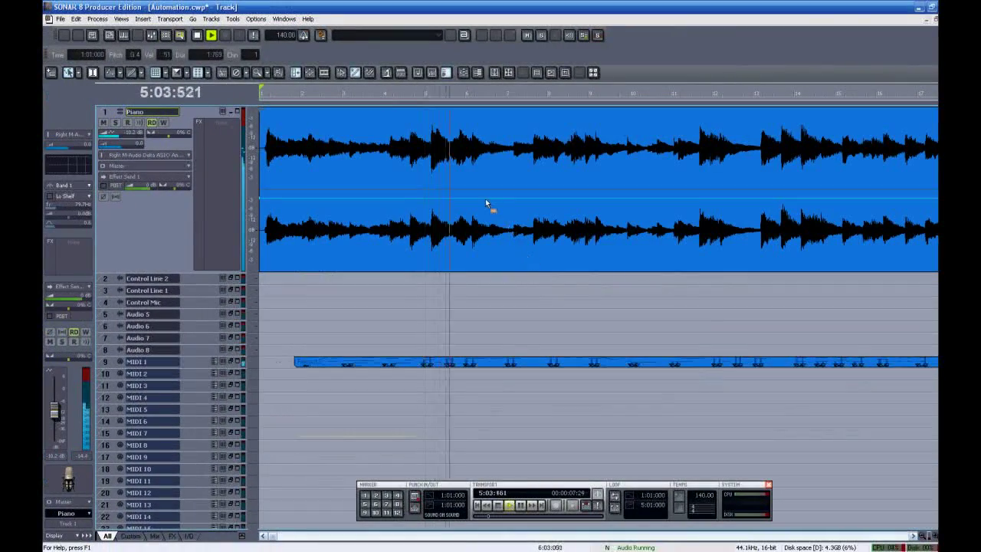
mouse_move(486, 199)
mouse_down()
mouse_move(491, 234)
mouse_move(485, 193)
mouse_up()
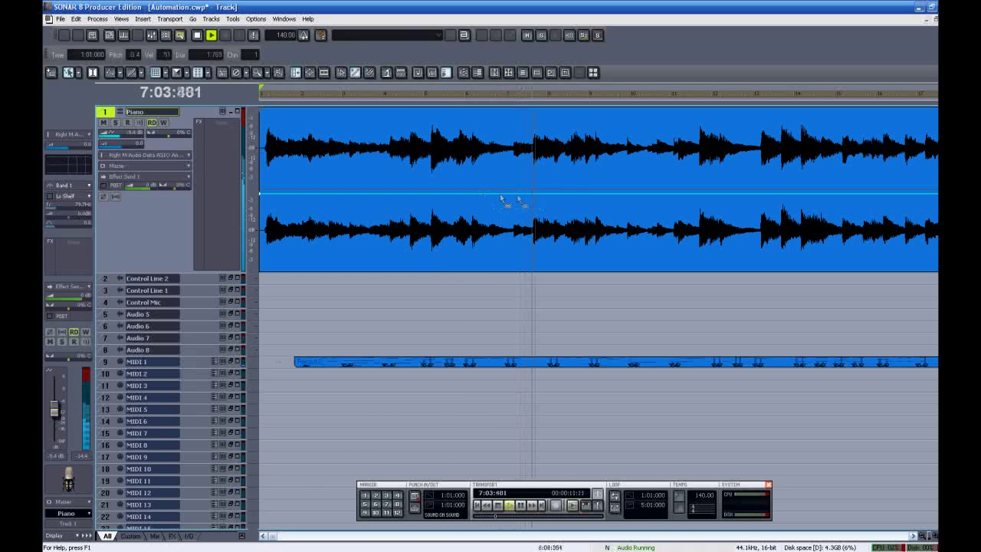
double_click(573, 194)
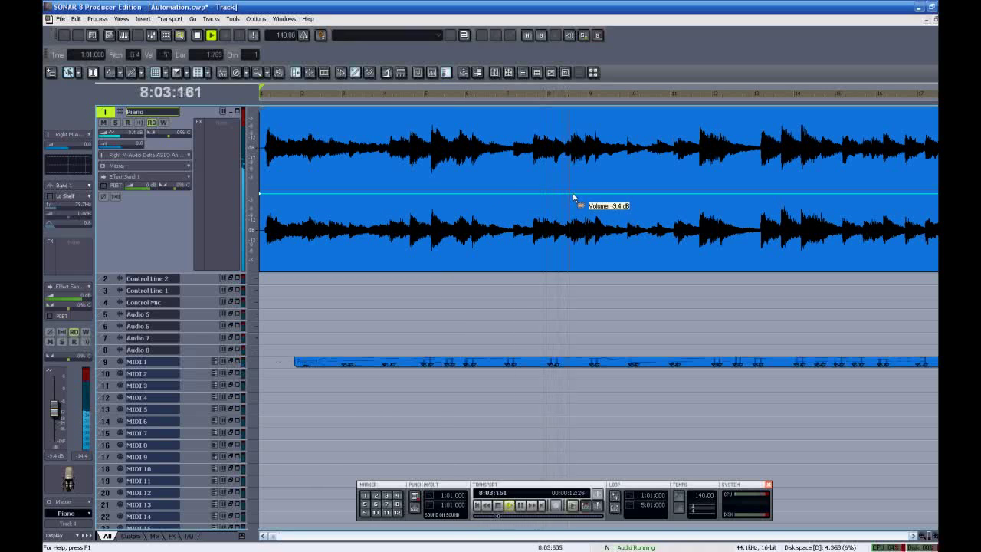
double_click(644, 196)
drag(644, 196, 667, 271)
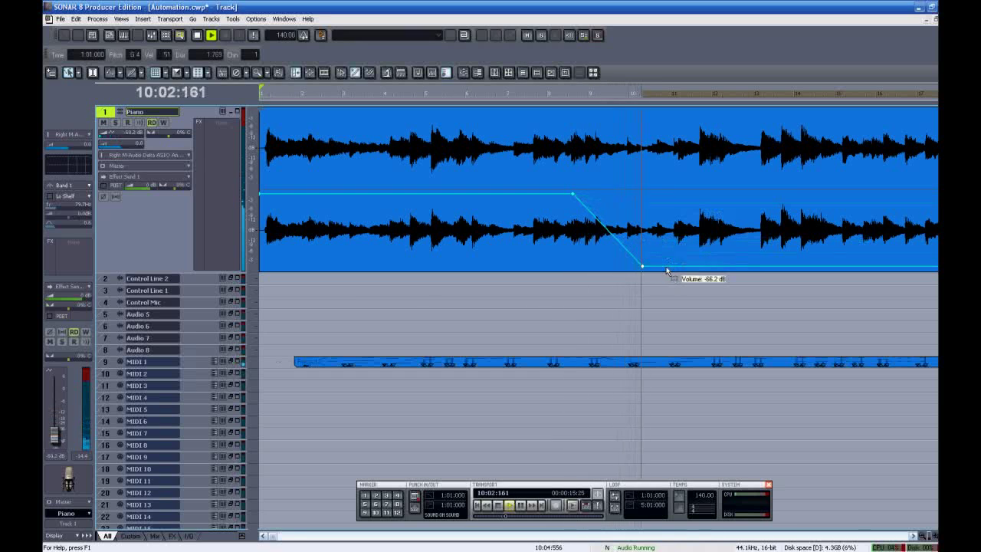
Replay the fade from bar 8, then undo it back to a flat -10.2 dB line
key(space)
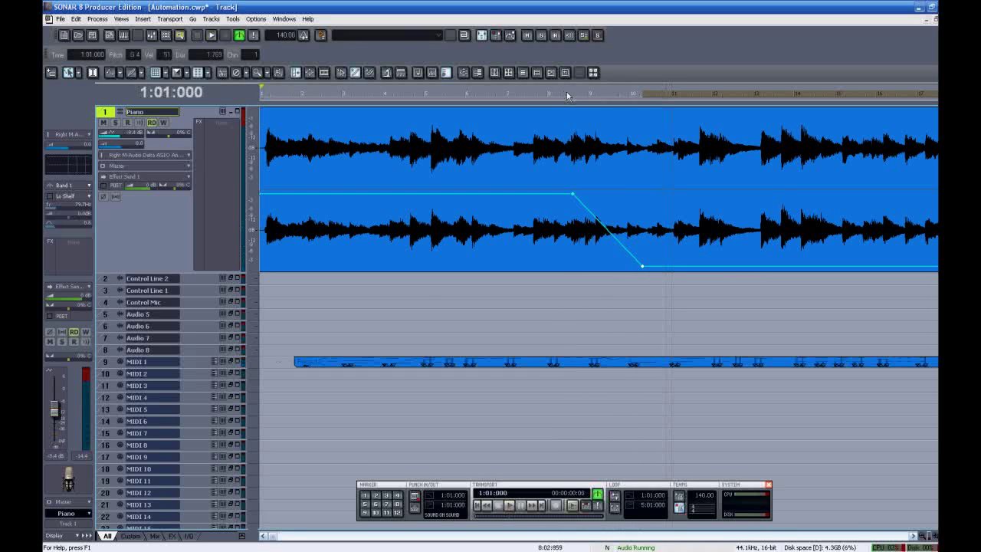
click(570, 96)
key(space)
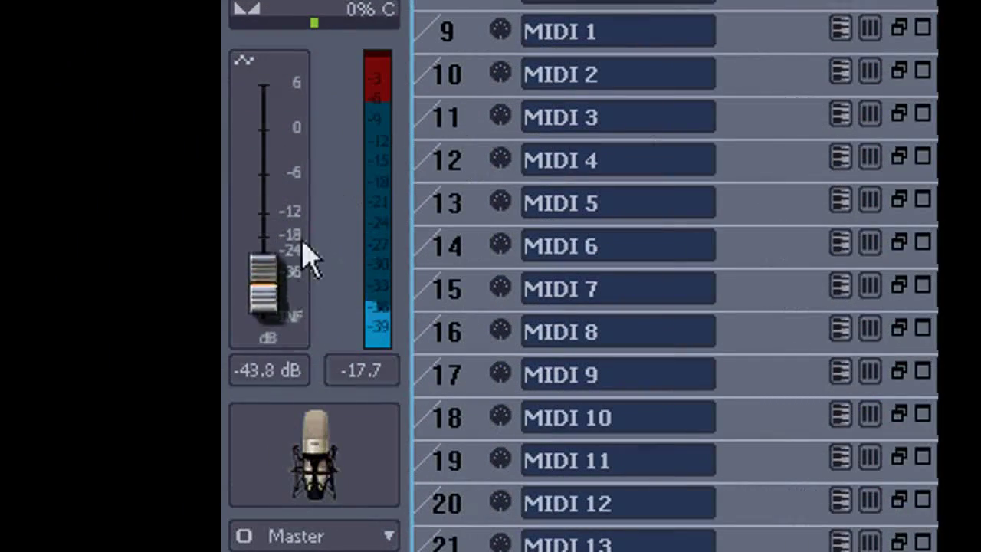
key(space)
key(space)
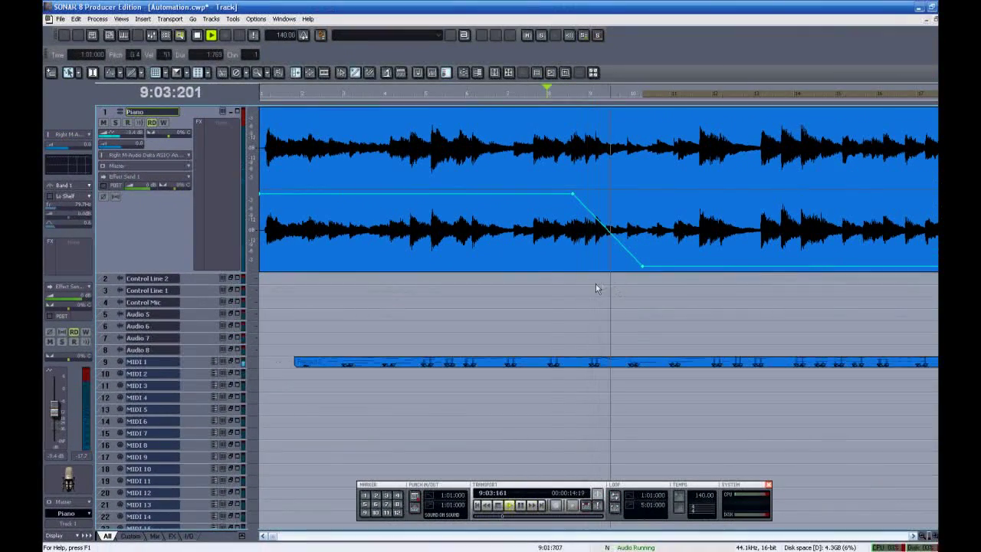
key(space)
key(ctrl+z)
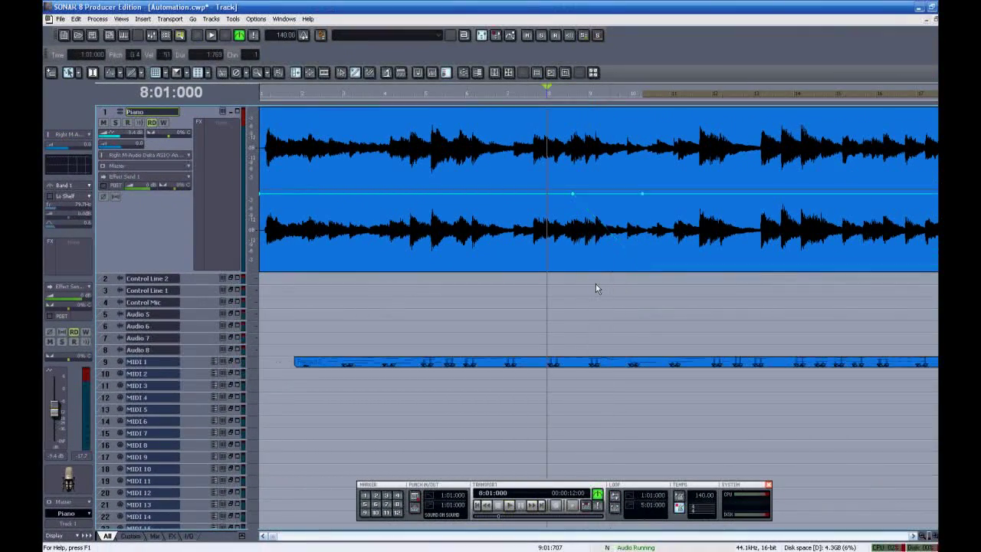
key(ctrl+z)
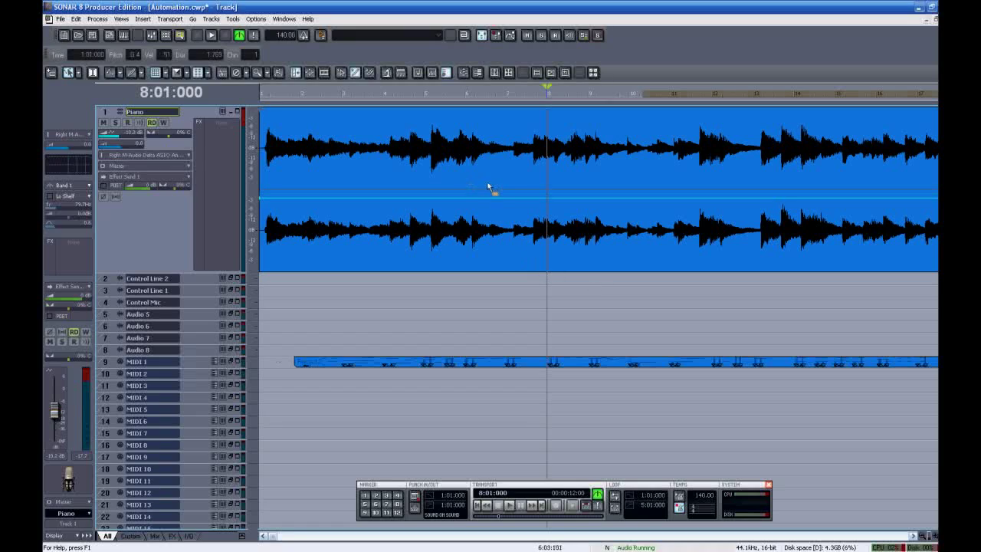
Create a pan envelope on the Piano track and add a node near bar 6
right_click(486, 182)
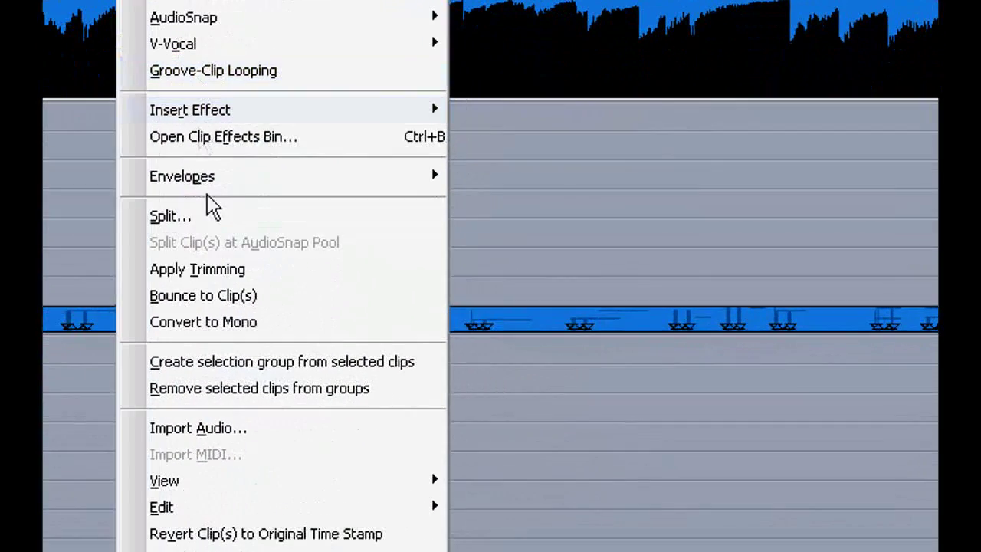
mouse_move(406, 184)
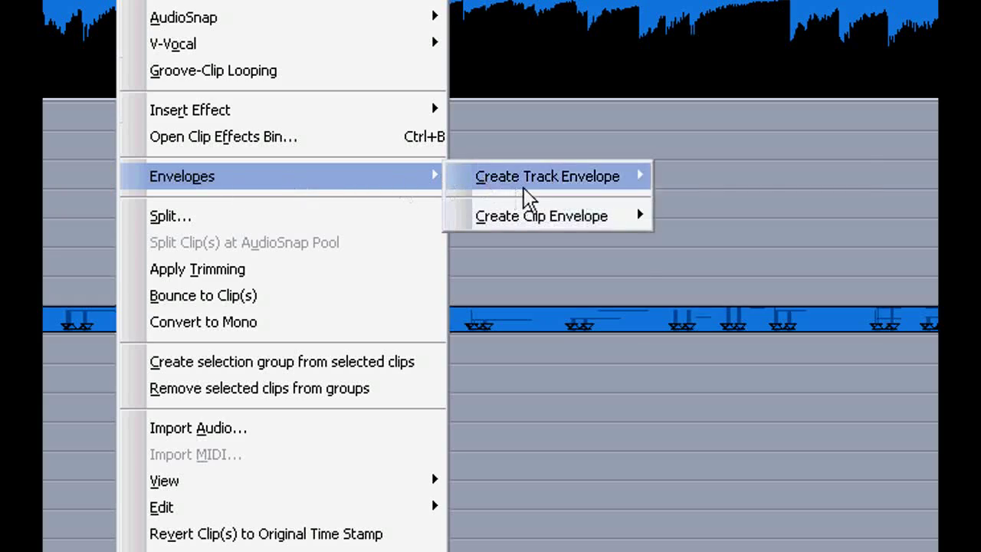
mouse_move(636, 184)
click(657, 256)
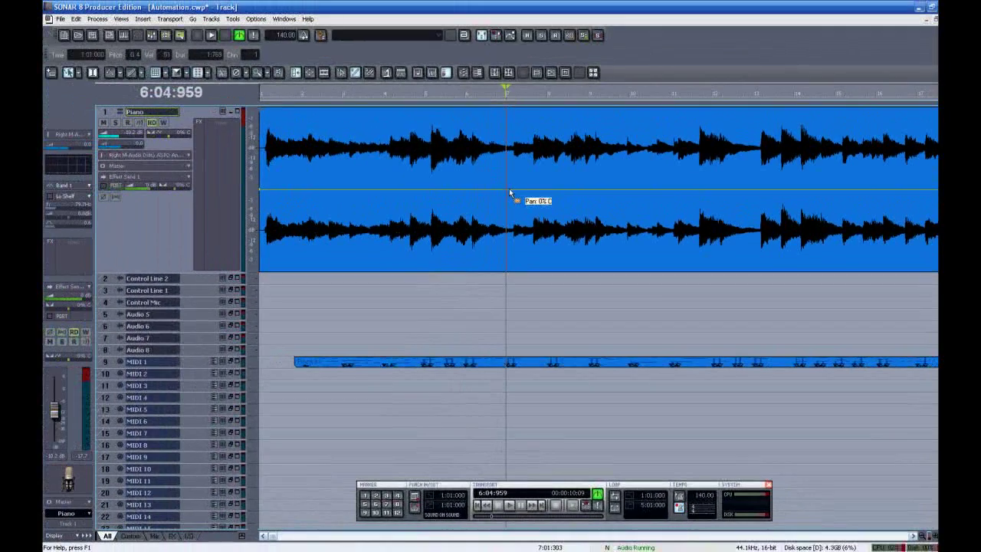
click(509, 193)
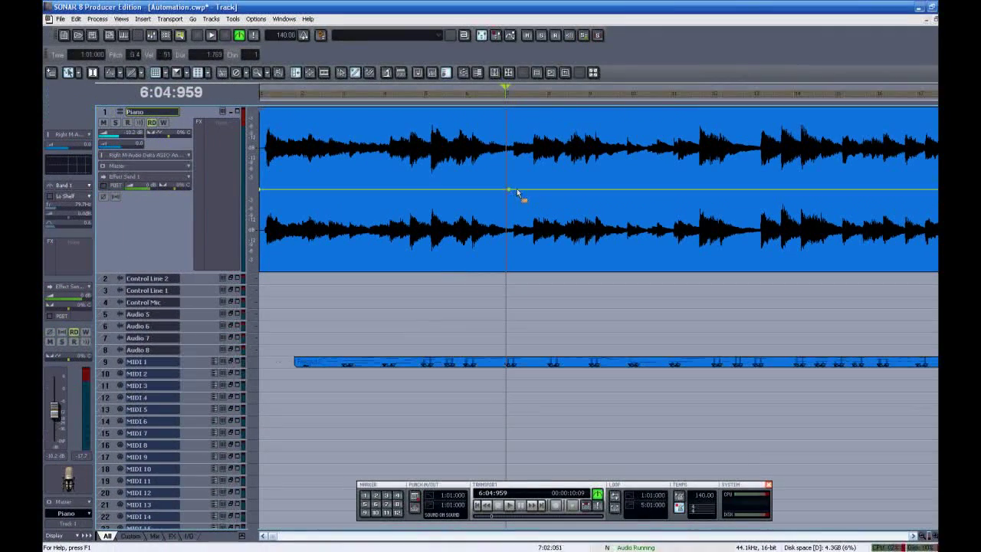
double_click(517, 190)
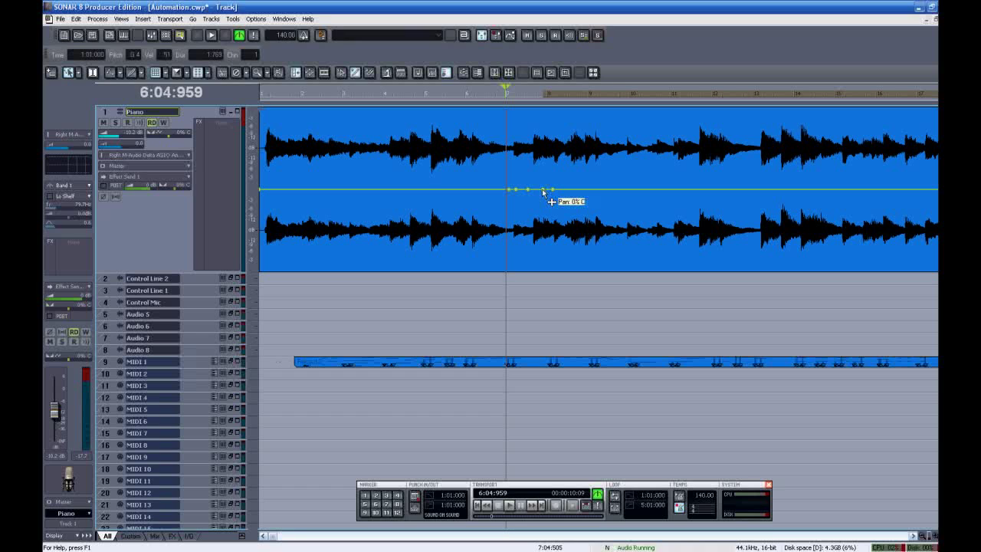
Swing the pan nodes between 77% R, 100% L and full right, then play from bar 6
drag(544, 192, 540, 246)
drag(552, 190, 567, 111)
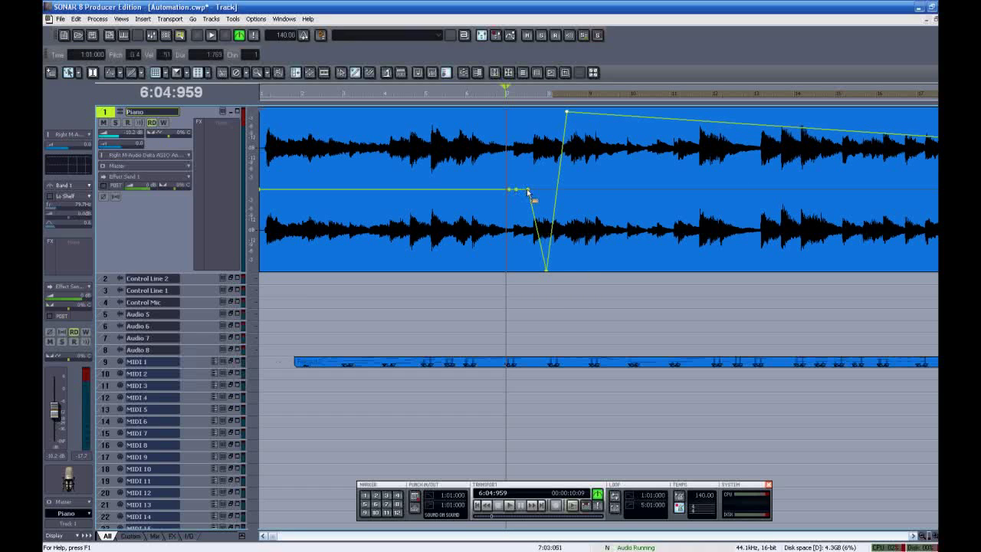
drag(527, 192, 530, 112)
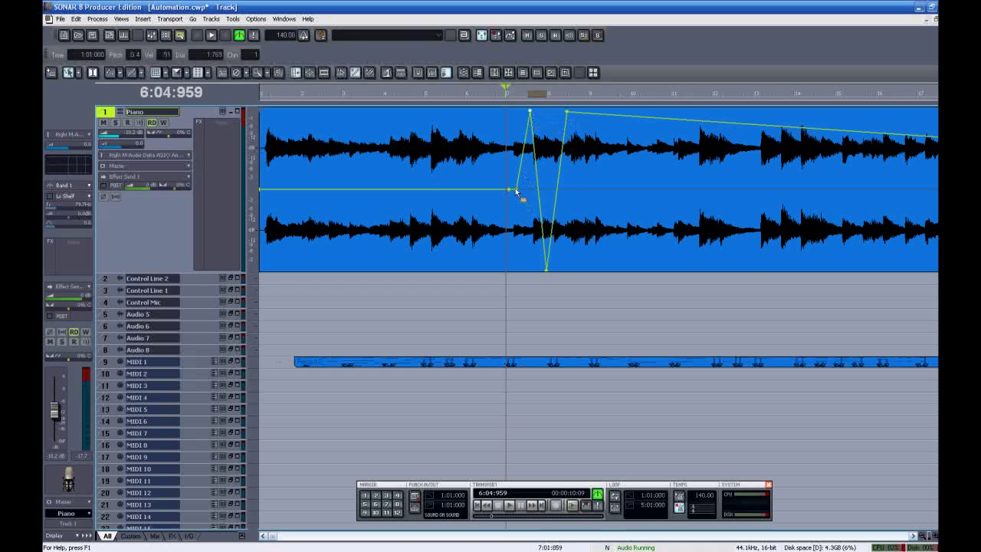
drag(512, 255, 514, 272)
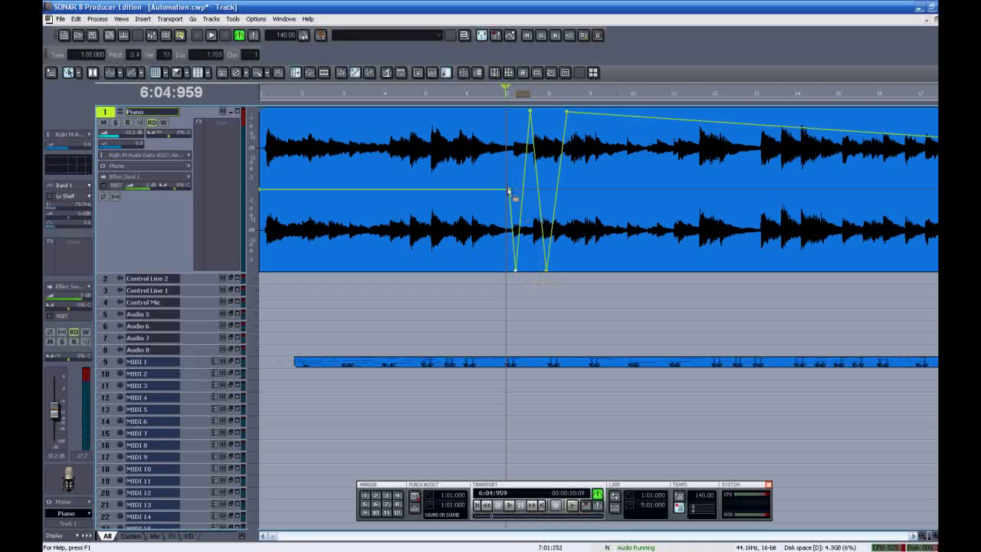
drag(508, 191, 493, 104)
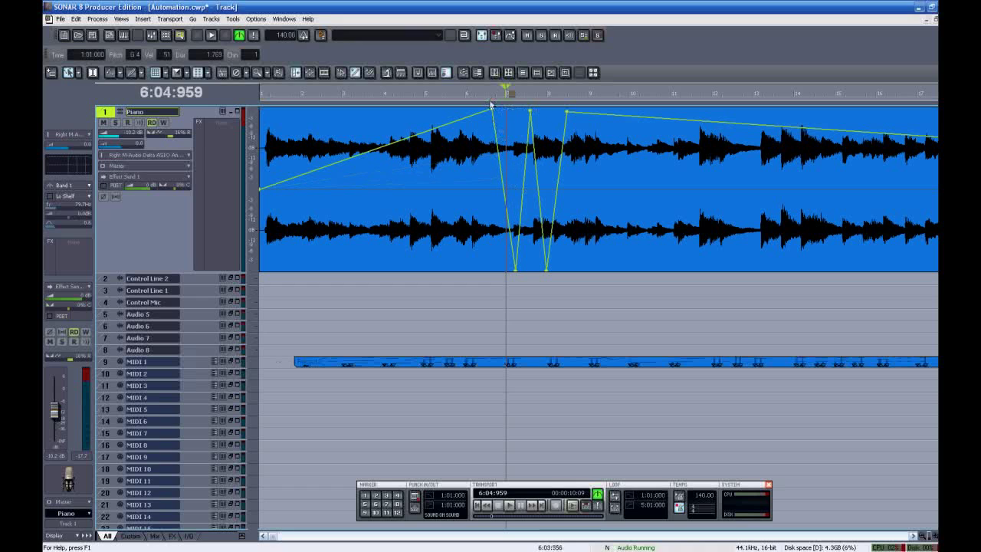
click(465, 93)
key(space)
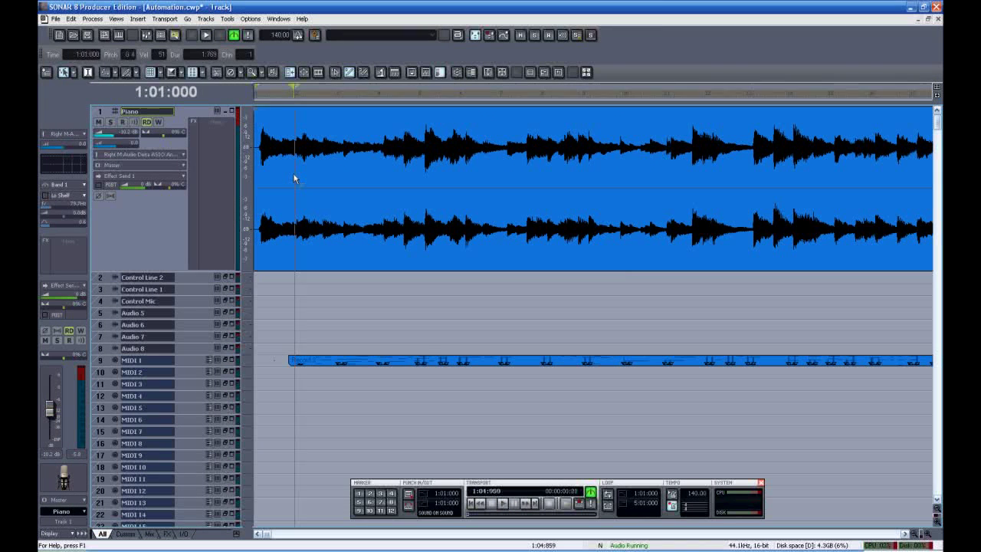
Add a new volume envelope to the Piano track
right_click(294, 174)
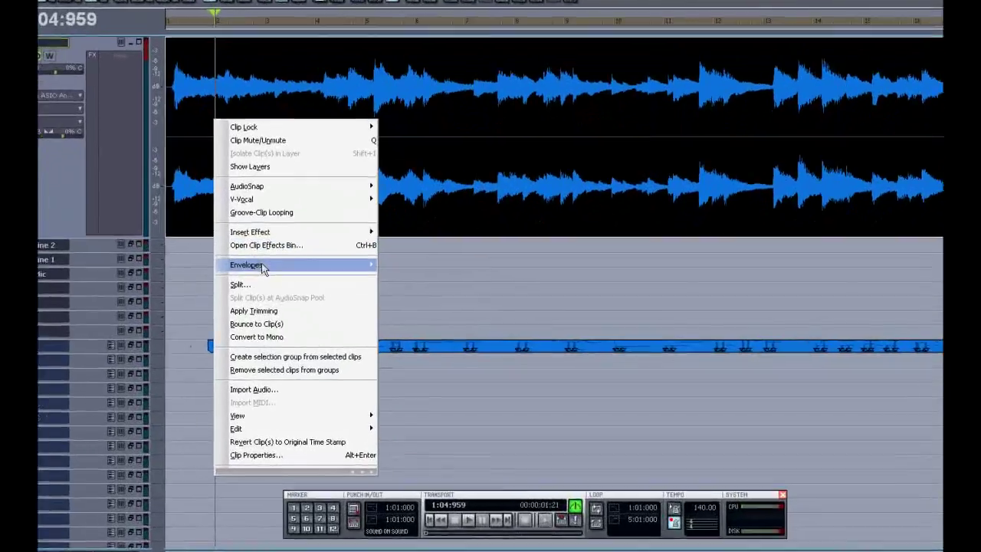
mouse_move(329, 294)
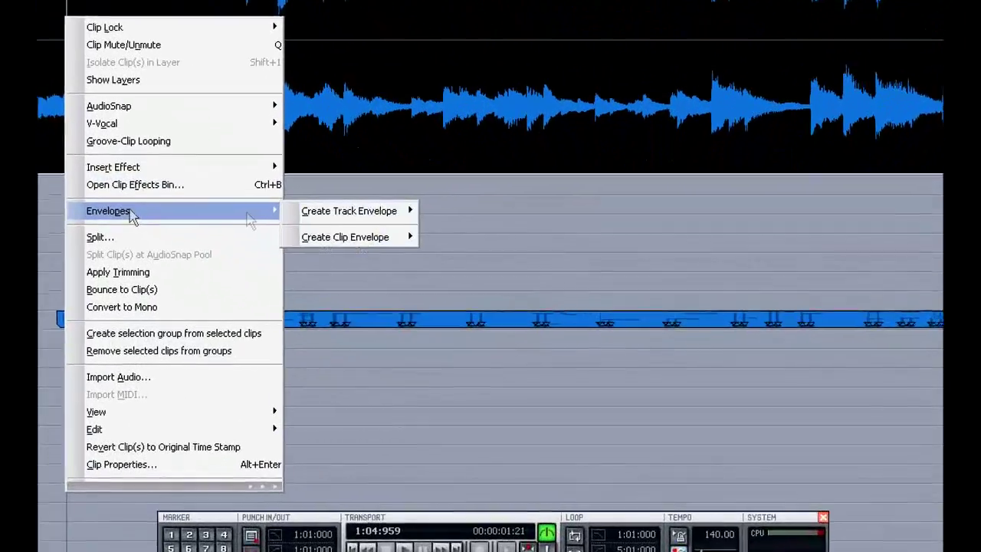
mouse_move(306, 198)
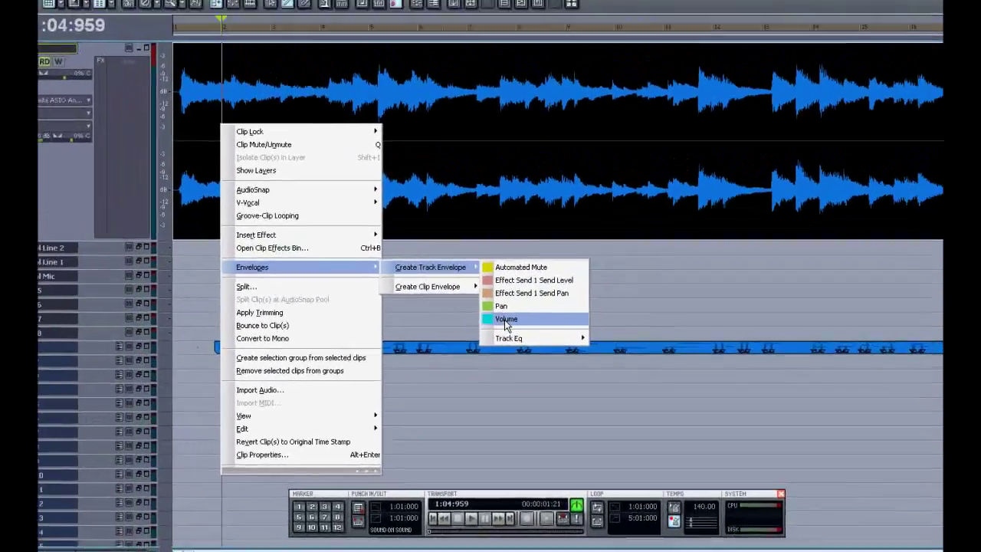
click(505, 320)
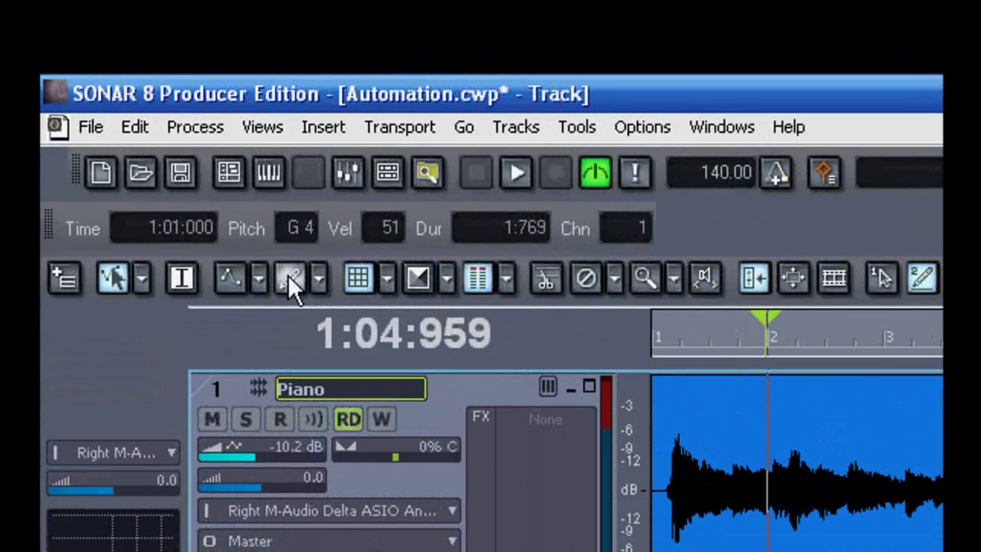
Freehand-draw a volume curve rising from the clip start to around bar 4
click(154, 108)
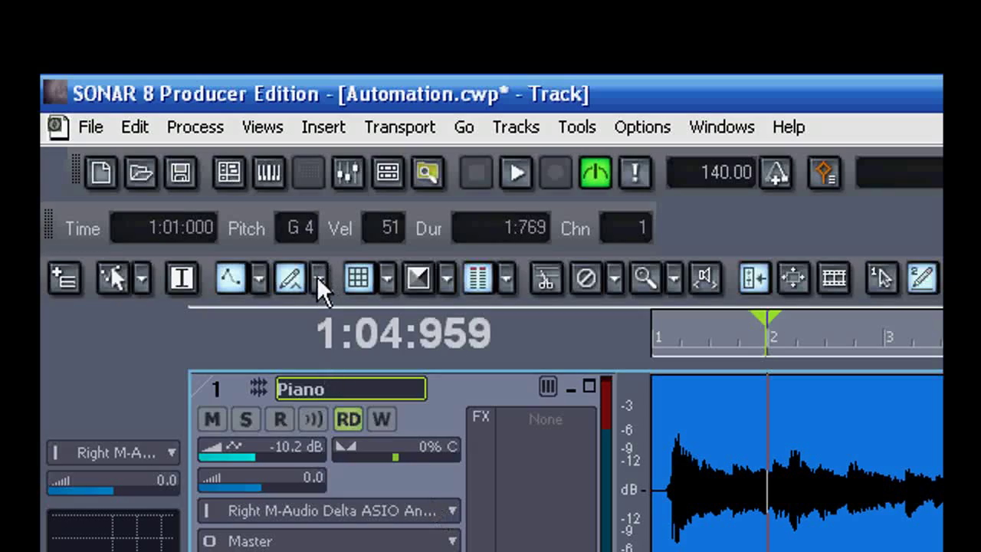
click(318, 278)
click(334, 318)
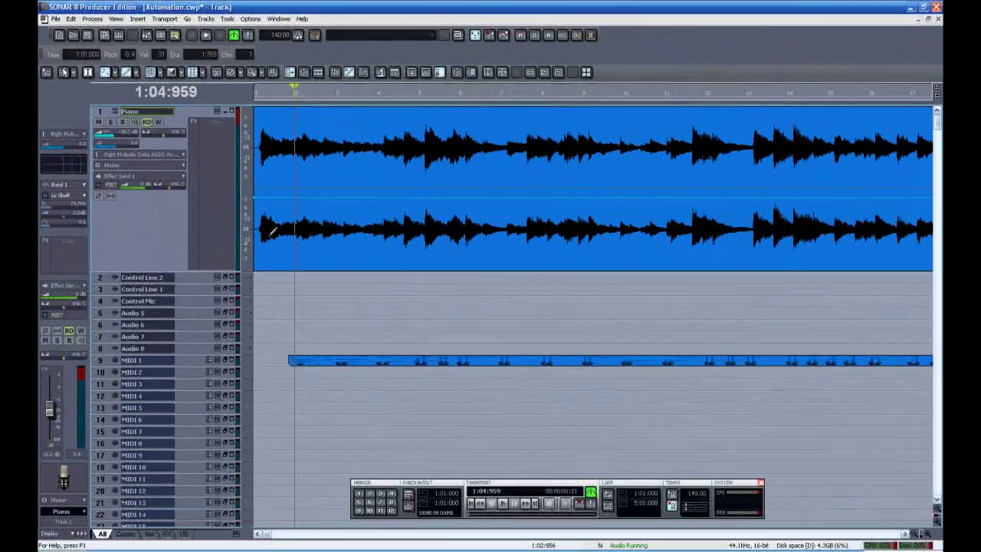
drag(270, 242, 323, 202)
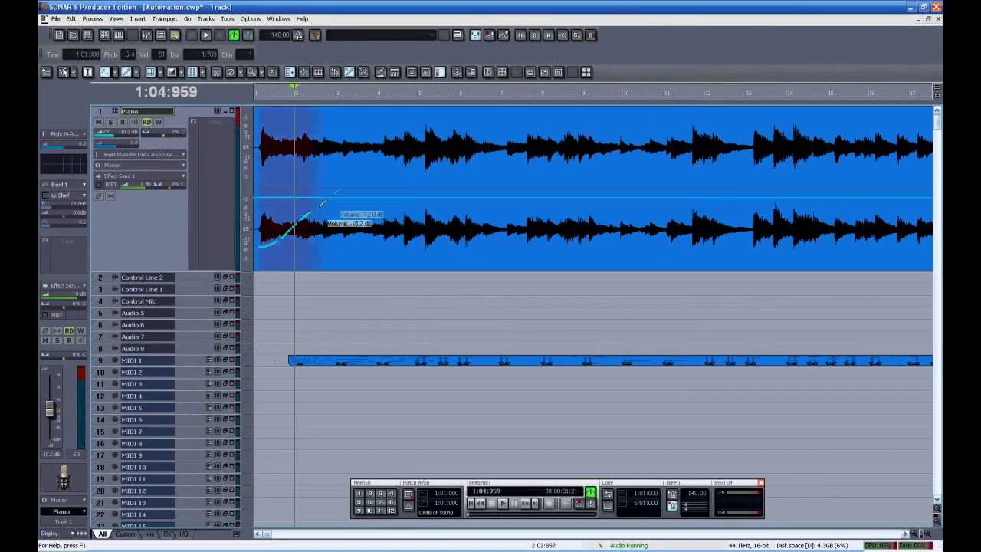
drag(394, 141, 389, 145)
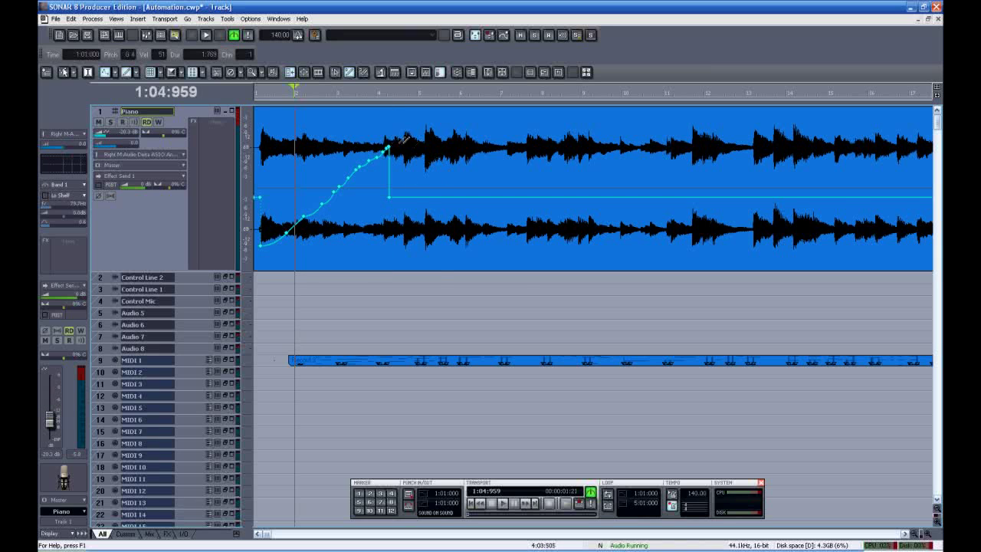
Reopen the Piano clip's Create Track Envelope menu
right_click(309, 182)
mouse_move(335, 299)
mouse_move(484, 298)
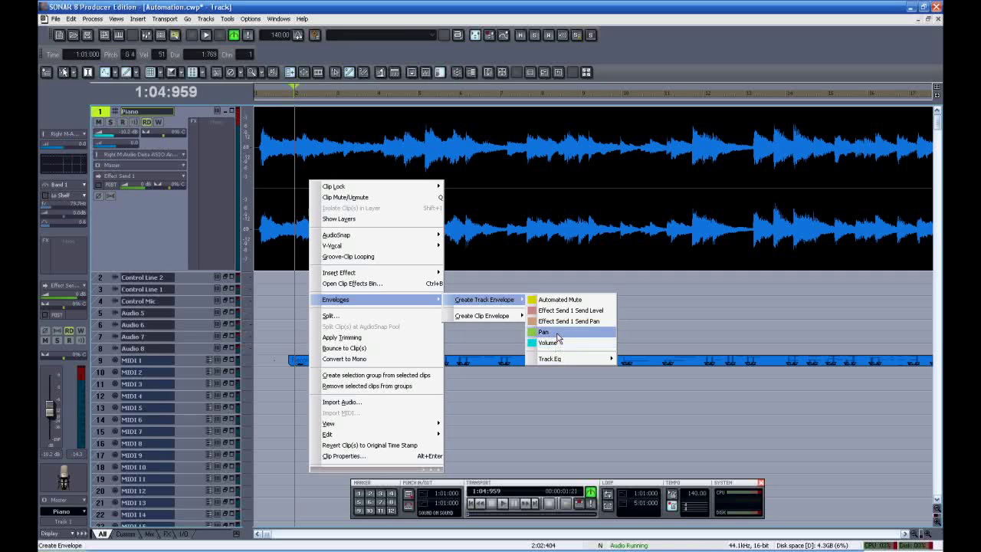
Create a pan envelope and draw a triangle-wave sweep across the Piano clip
click(580, 336)
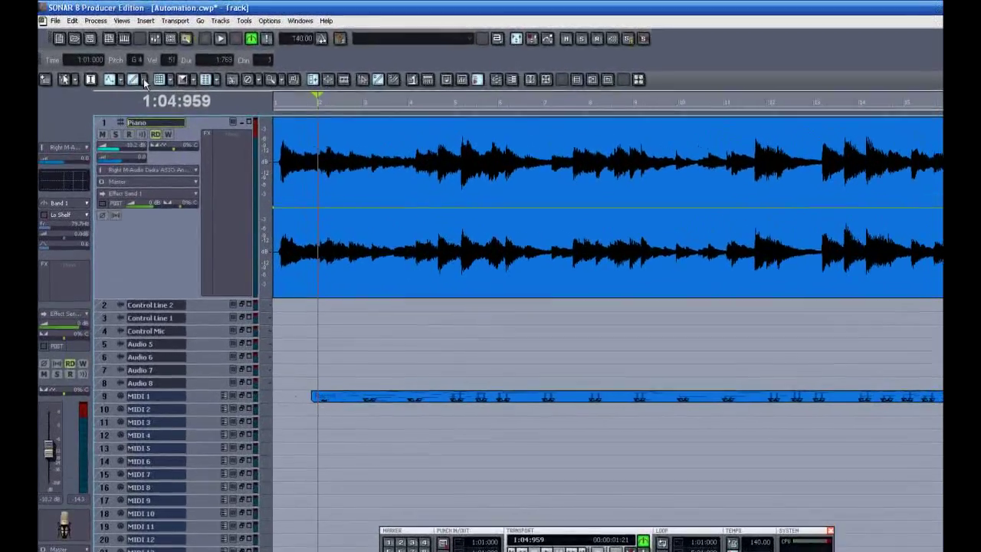
click(136, 72)
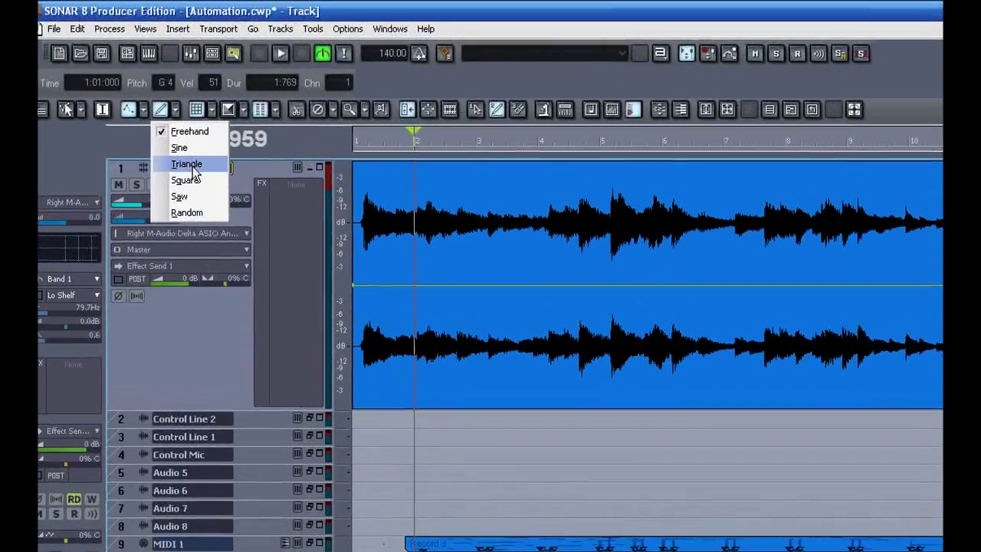
click(163, 133)
mouse_move(371, 287)
mouse_down()
mouse_move(482, 252)
mouse_move(657, 158)
mouse_move(675, 164)
mouse_up()
Play the triangle pan sweep, then undo it back to a flat centred line
key(space)
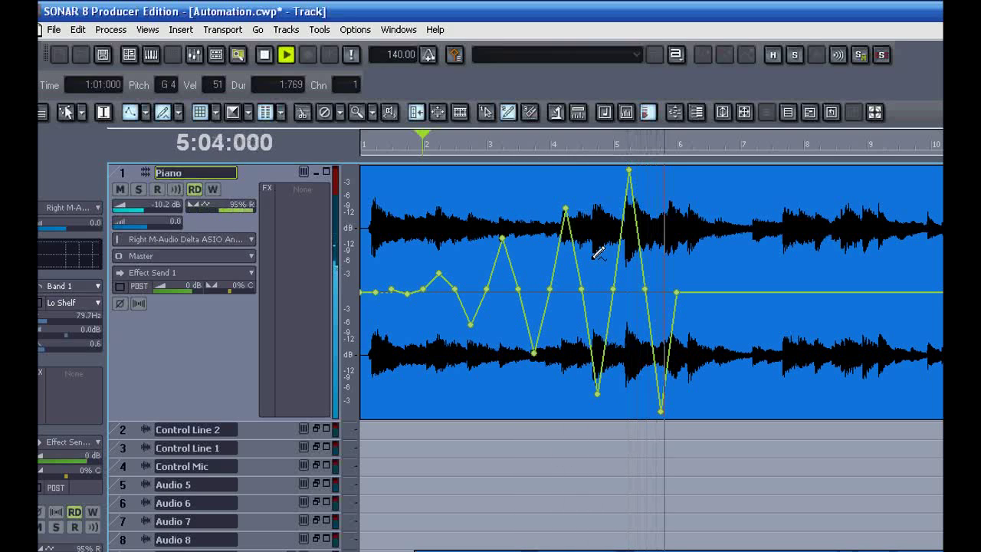
key(space)
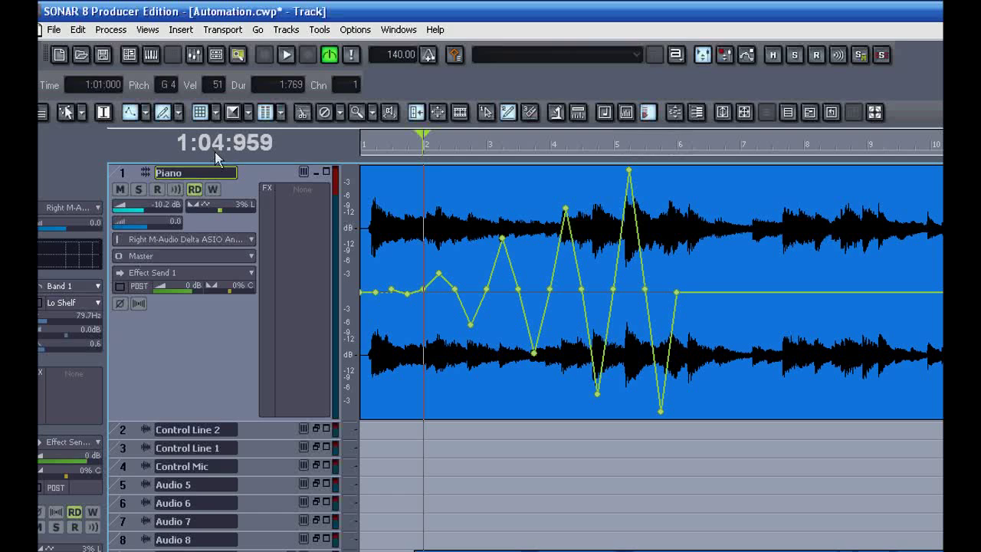
key(ctrl+z)
Draw a sawtooth pan sweep from bar 2 to bar 7 and play it back
click(179, 115)
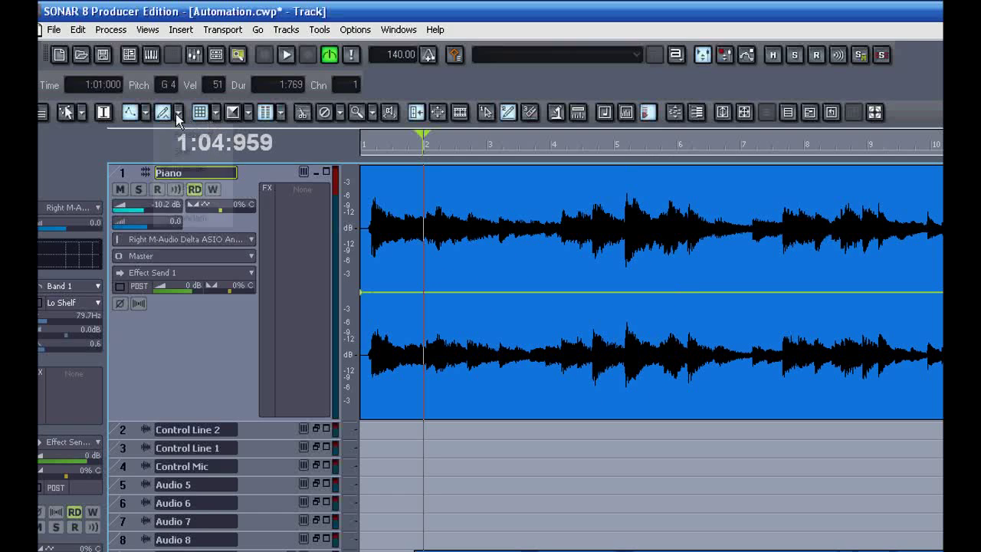
click(200, 202)
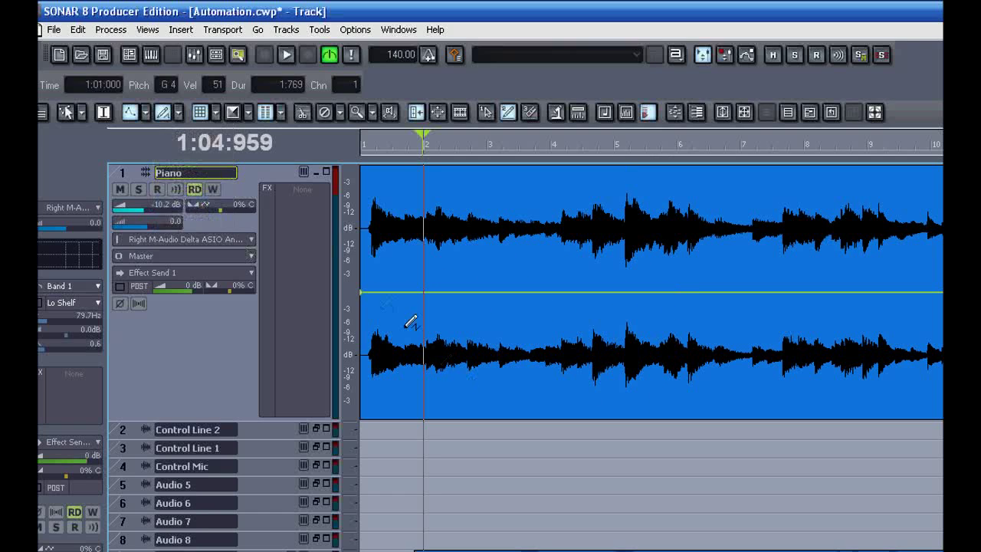
drag(408, 288, 761, 164)
key(space)
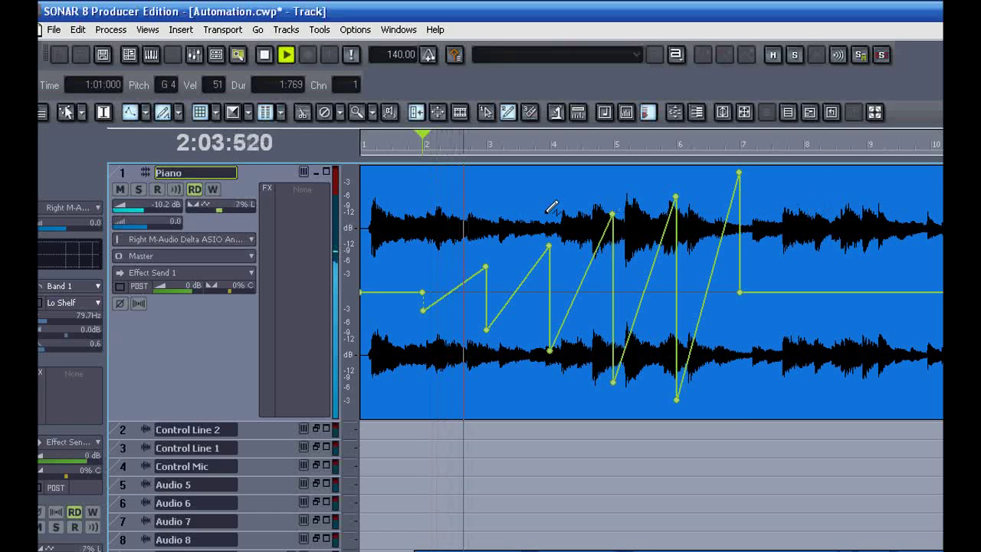
Redraw the pan automation as square waves extending to the clip's end
click(177, 114)
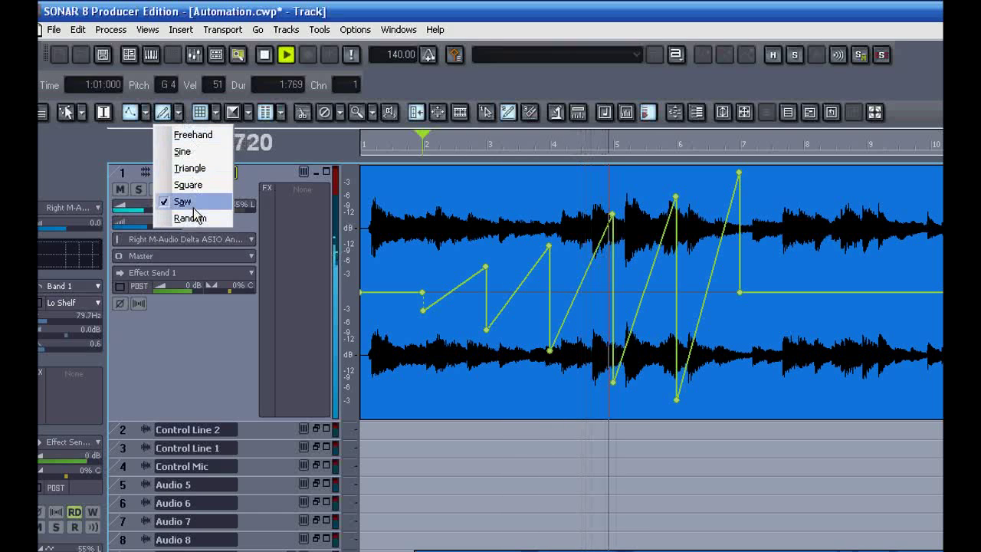
click(196, 187)
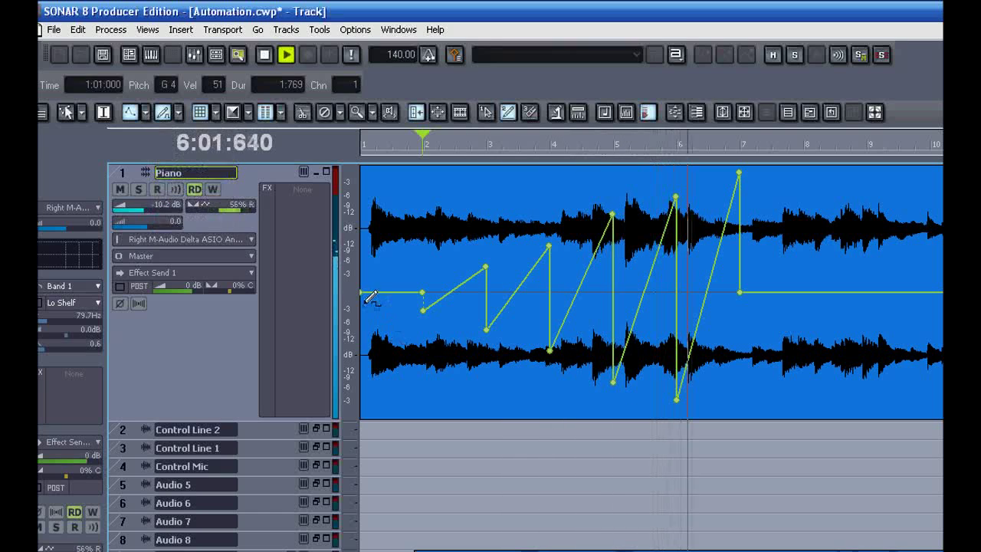
mouse_move(366, 291)
mouse_down()
mouse_move(544, 259)
mouse_move(766, 176)
mouse_up()
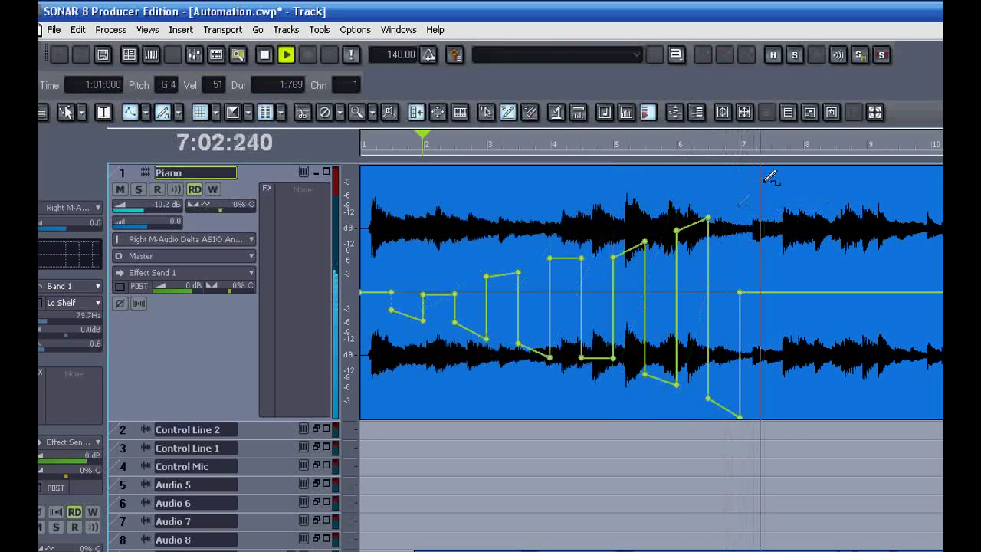
mouse_move(815, 287)
mouse_down()
mouse_move(832, 324)
mouse_move(870, 322)
mouse_move(940, 264)
mouse_up()
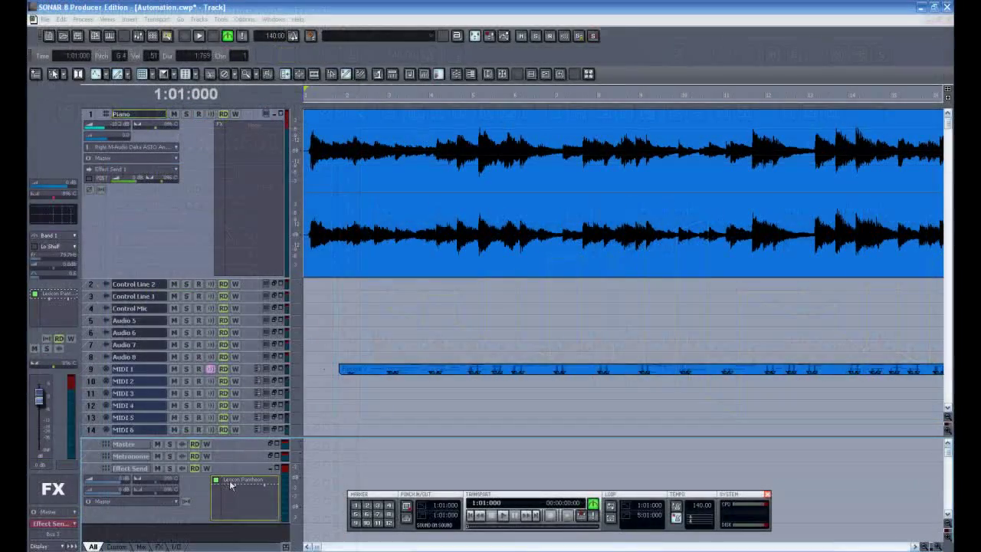
Inspect the Lexicon Pantheon reverb settings and enable the Piano track's Effect Send 1
double_click(234, 481)
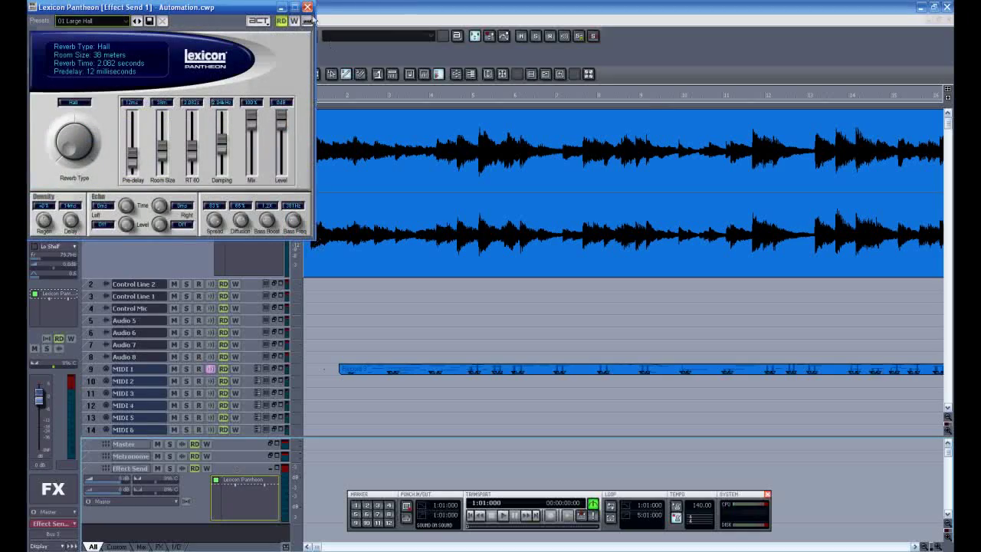
click(307, 8)
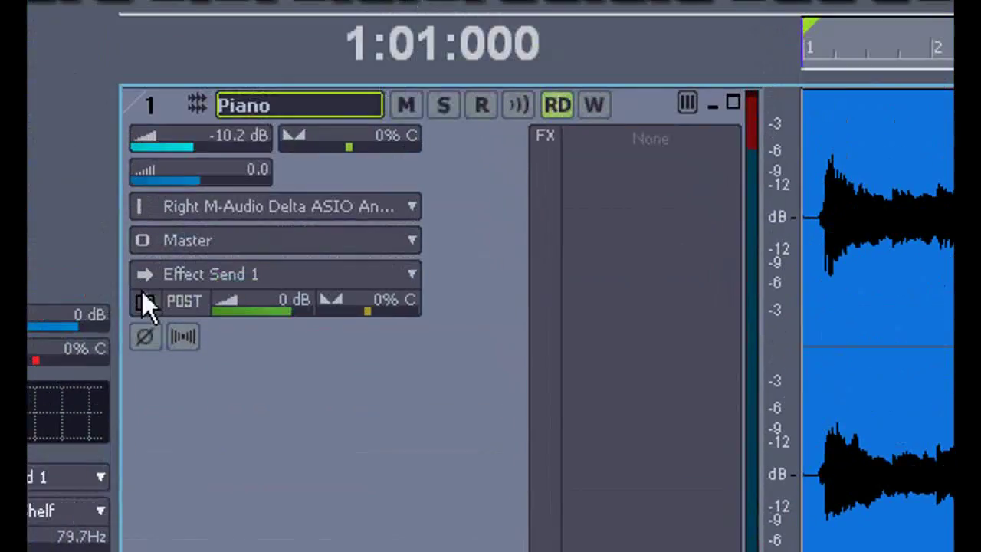
click(143, 301)
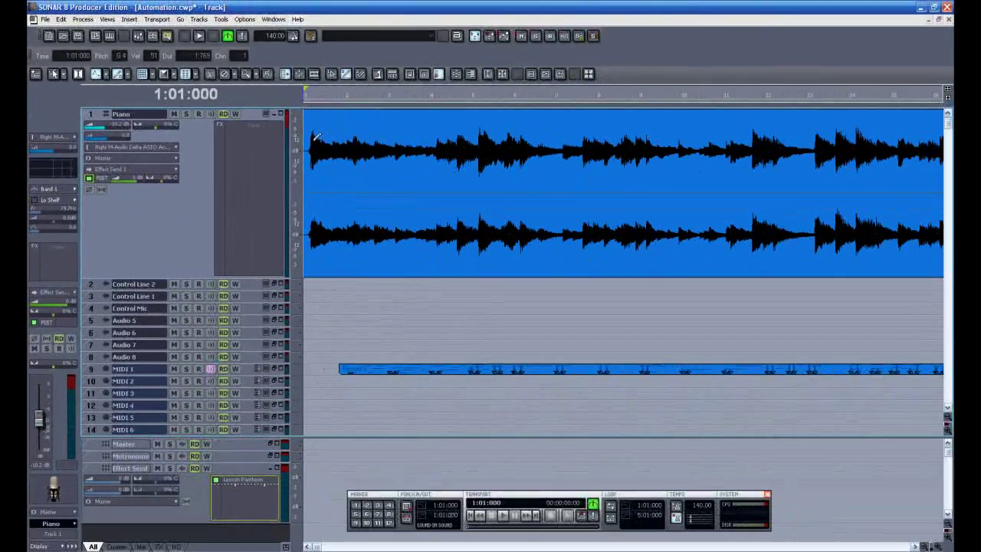
right_click(315, 137)
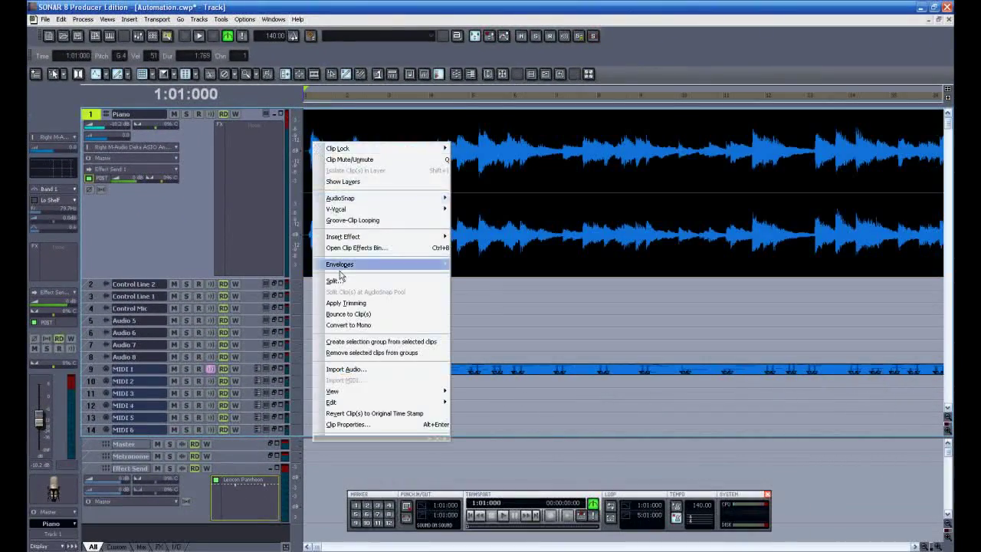
Create an Effect Send 1 Send Level envelope and select the Freehand draw shape
mouse_move(345, 266)
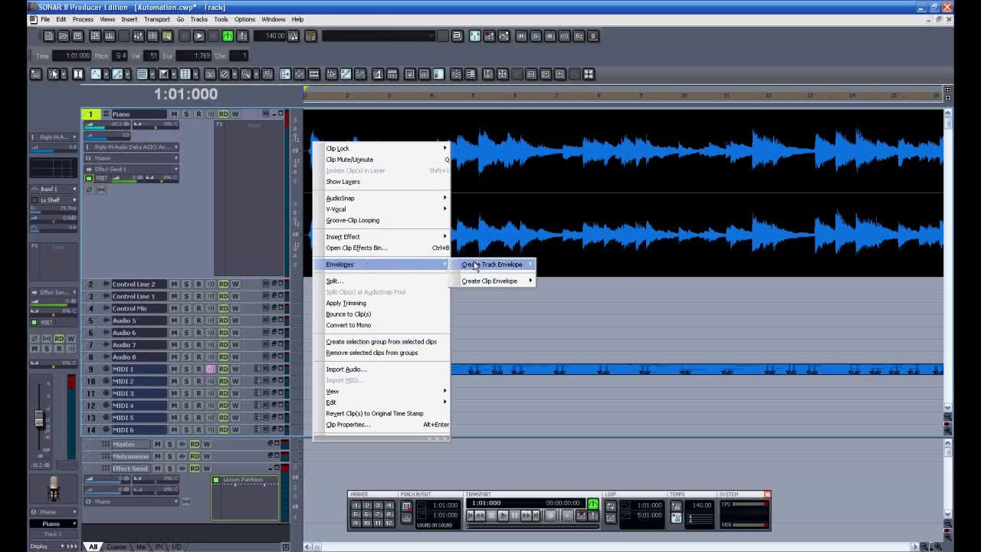
mouse_move(475, 266)
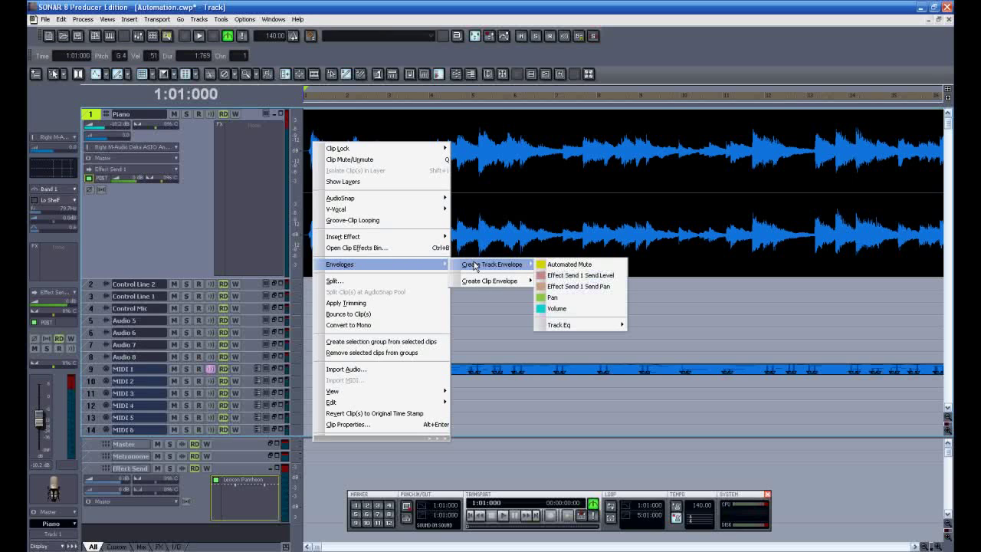
click(575, 276)
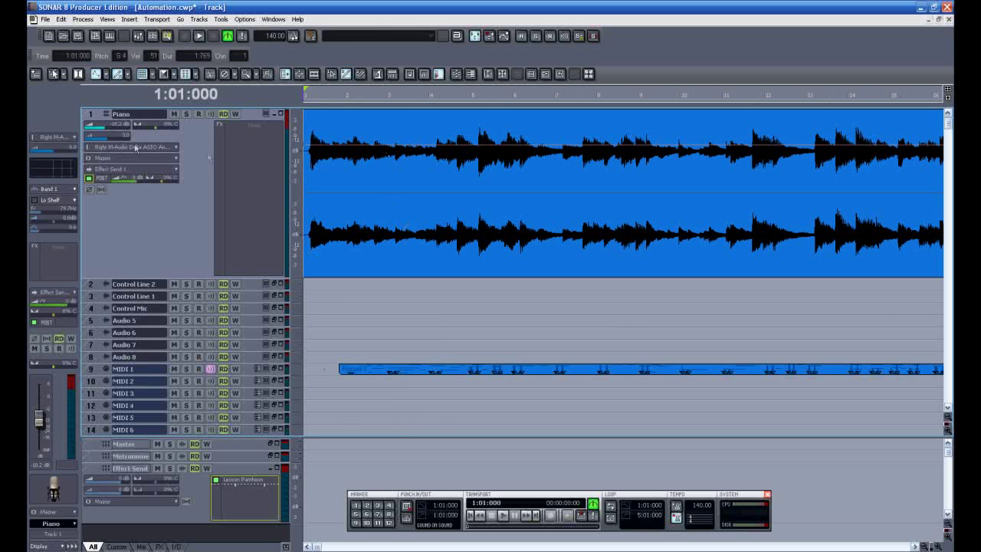
click(128, 74)
click(139, 95)
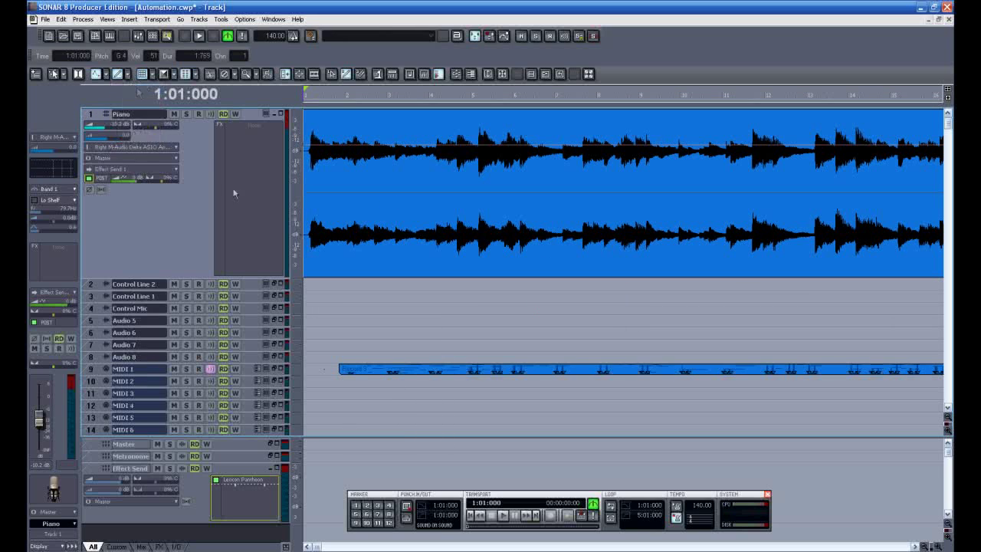
Freehand-draw a steep send-level rise toward bar 5, play it, then undo it
click(310, 266)
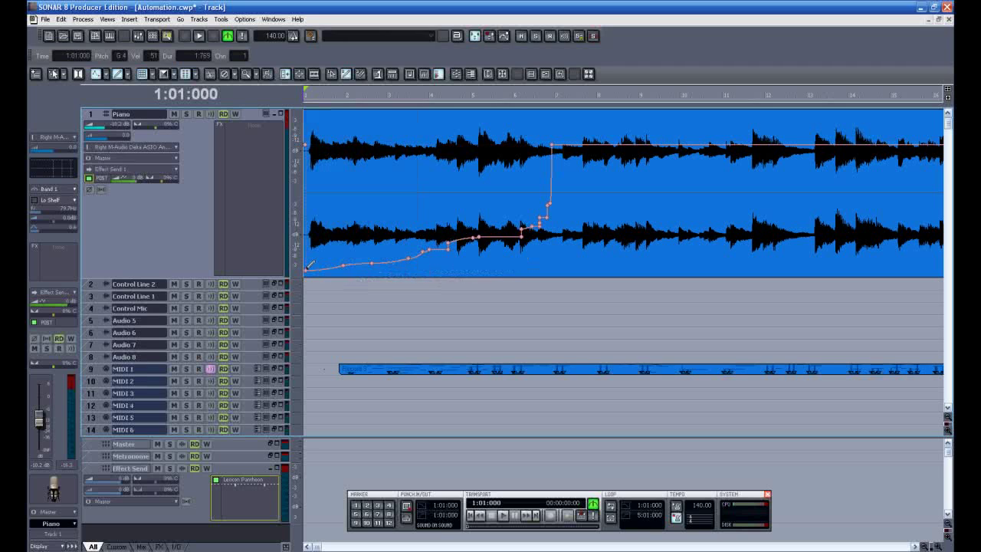
mouse_move(373, 204)
mouse_down()
mouse_move(441, 153)
mouse_move(472, 112)
mouse_up()
key(space)
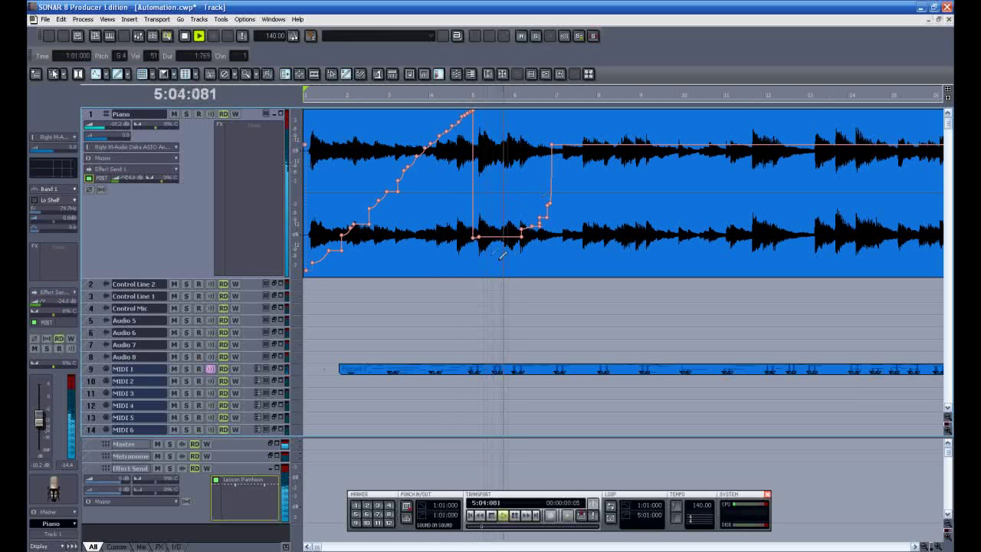
key(space)
key(ctrl+z)
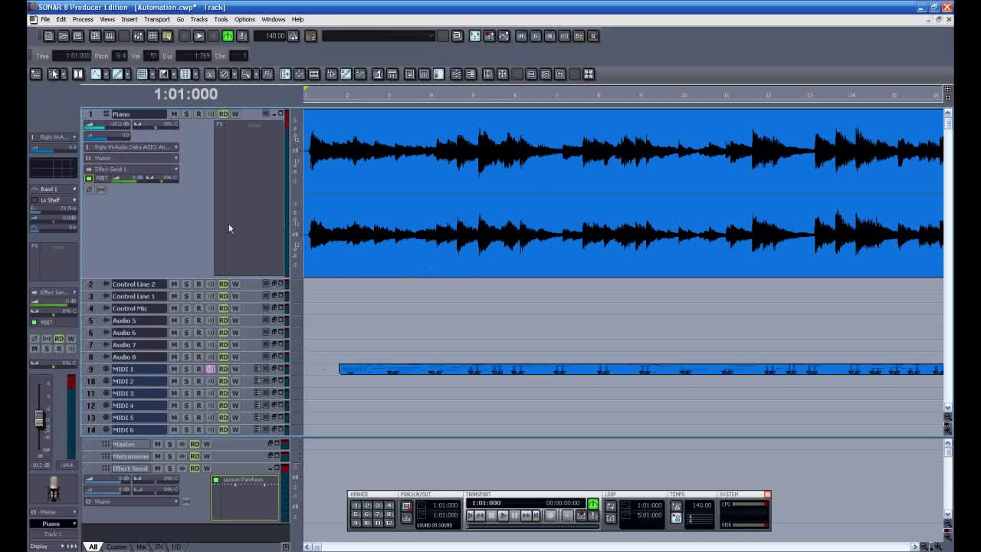
right_click(242, 163)
Add Sonitus:fx Reverb to the Piano track's FX bin and close its settings window
mouse_move(277, 232)
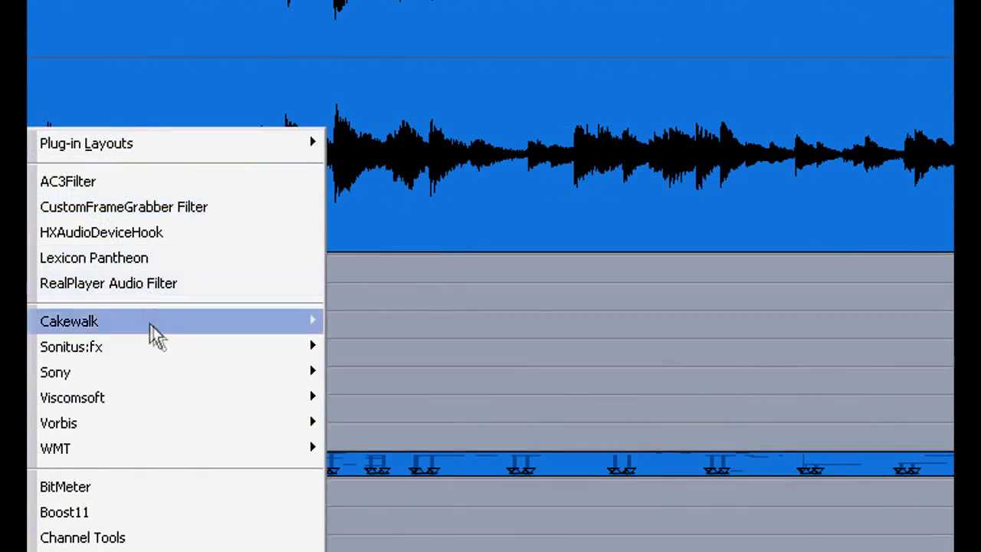
mouse_move(210, 348)
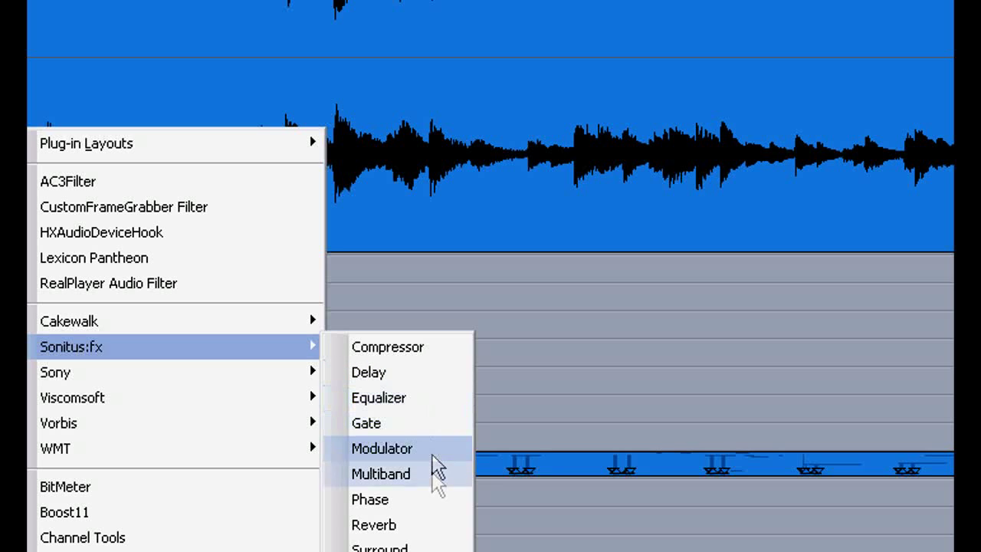
click(422, 527)
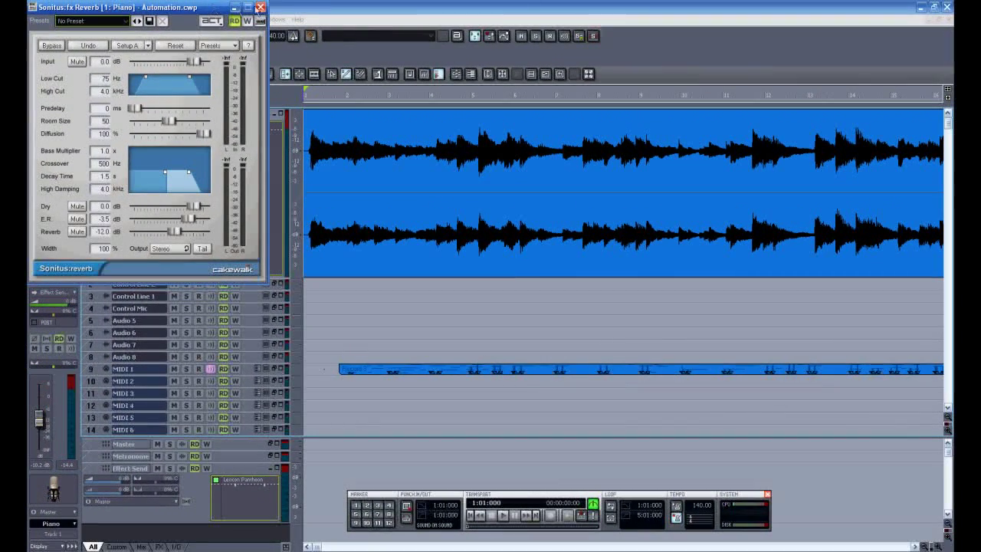
click(259, 8)
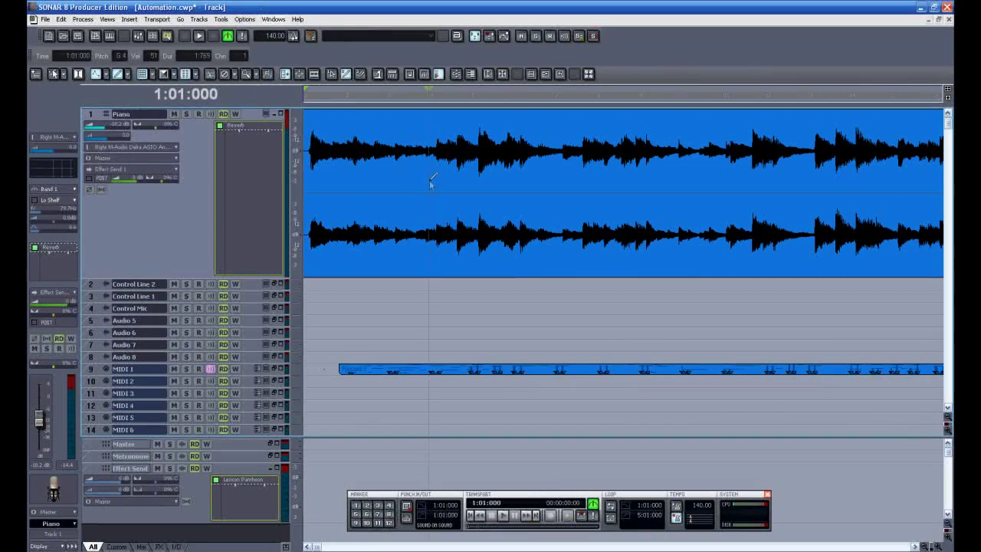
right_click(429, 180)
Open the Reverb 1 track-envelope dialog and scroll its parameters from Input to Reverb Mute
mouse_move(484, 308)
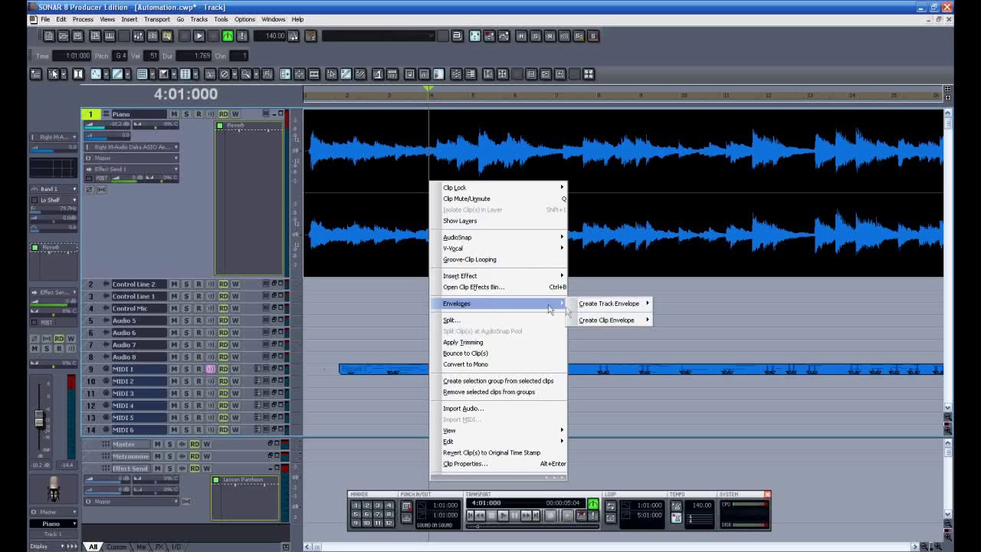
mouse_move(589, 311)
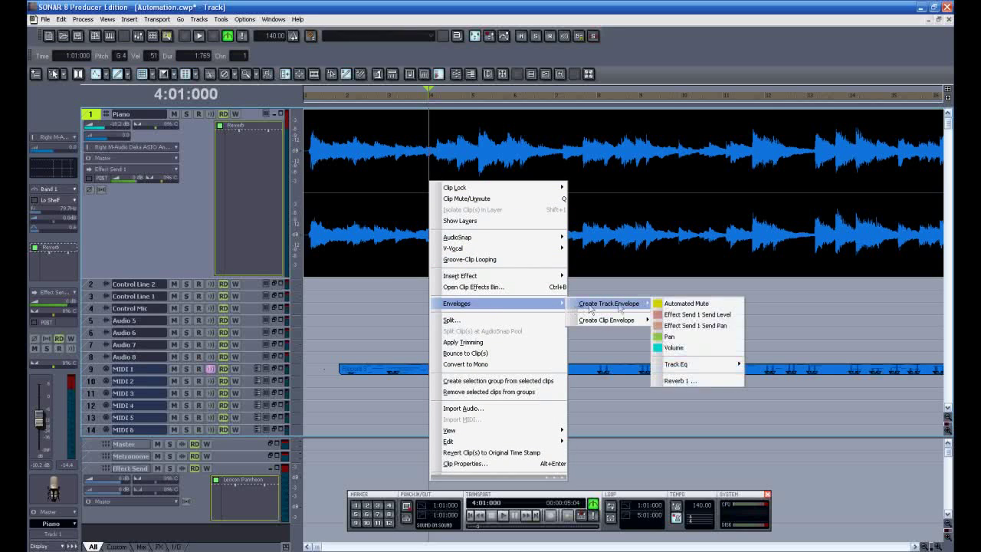
click(683, 381)
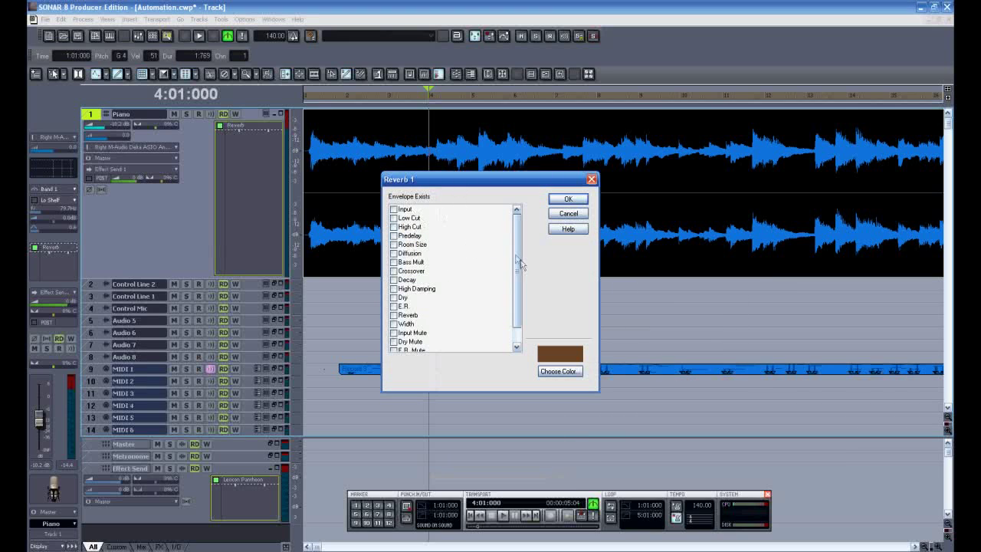
drag(517, 258, 519, 287)
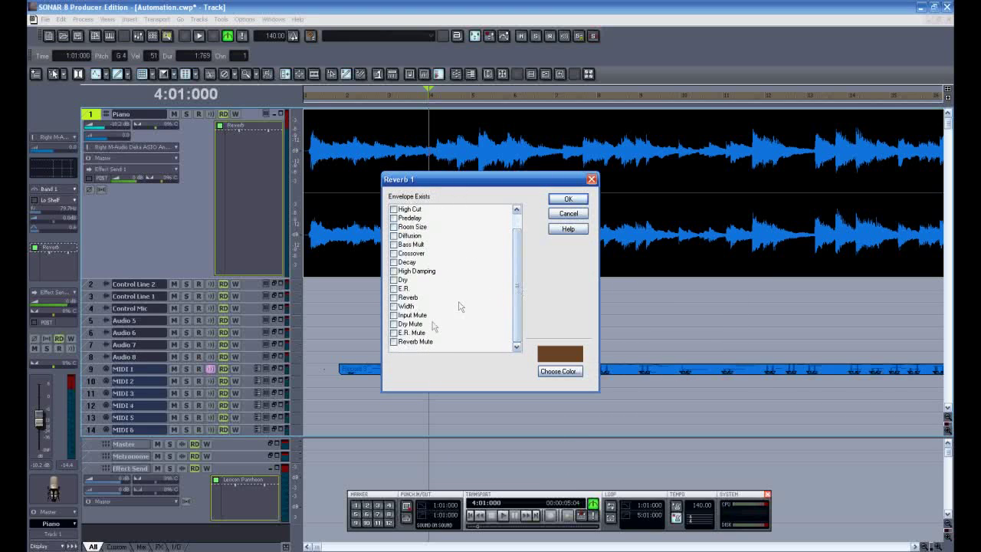